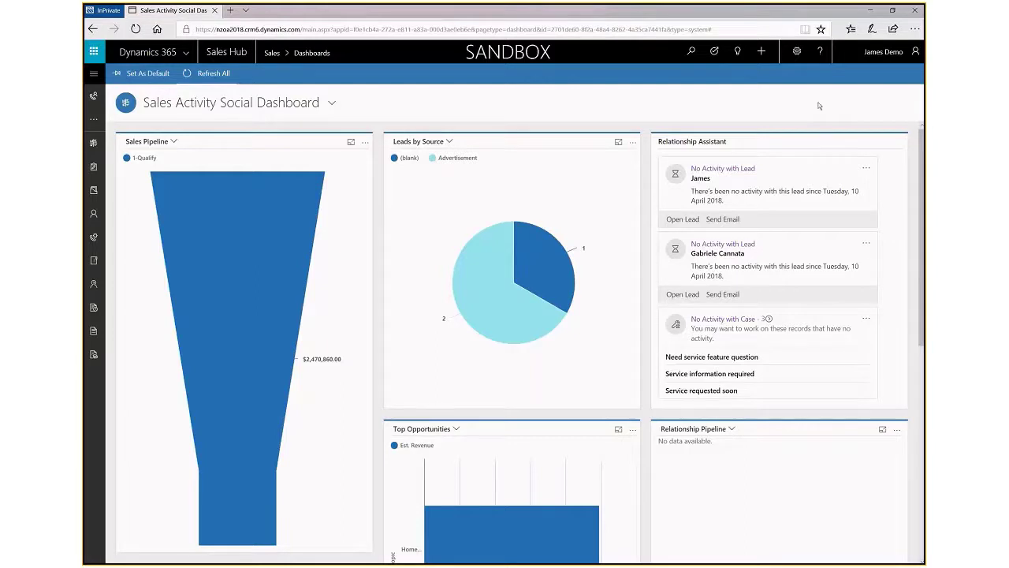
Step: Show the snooze and dismiss choices for the first lead, then open the app-area site map
{"action": "left_click", "coordinate": [867, 170]}
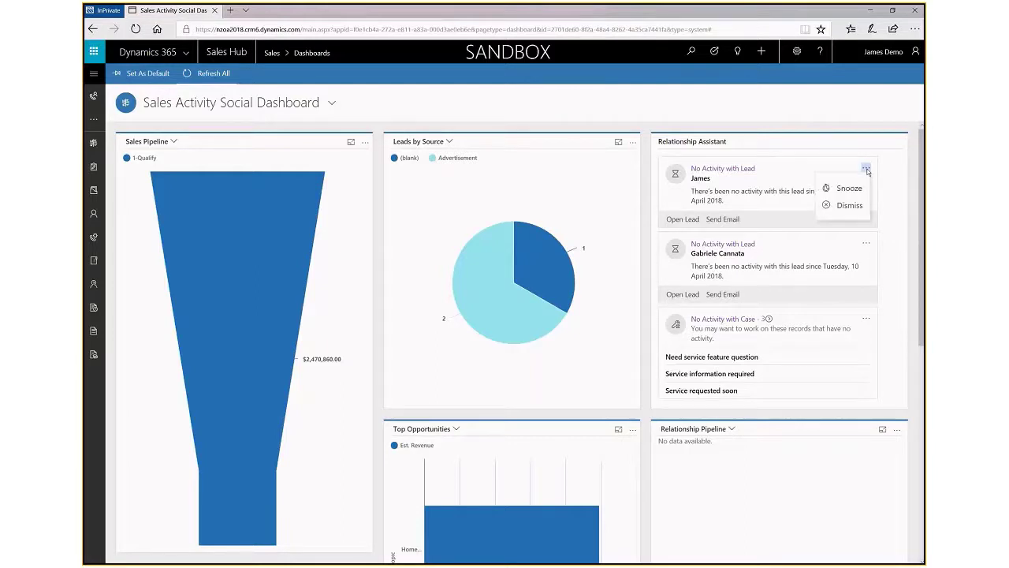
{"action": "left_click", "coordinate": [93, 76]}
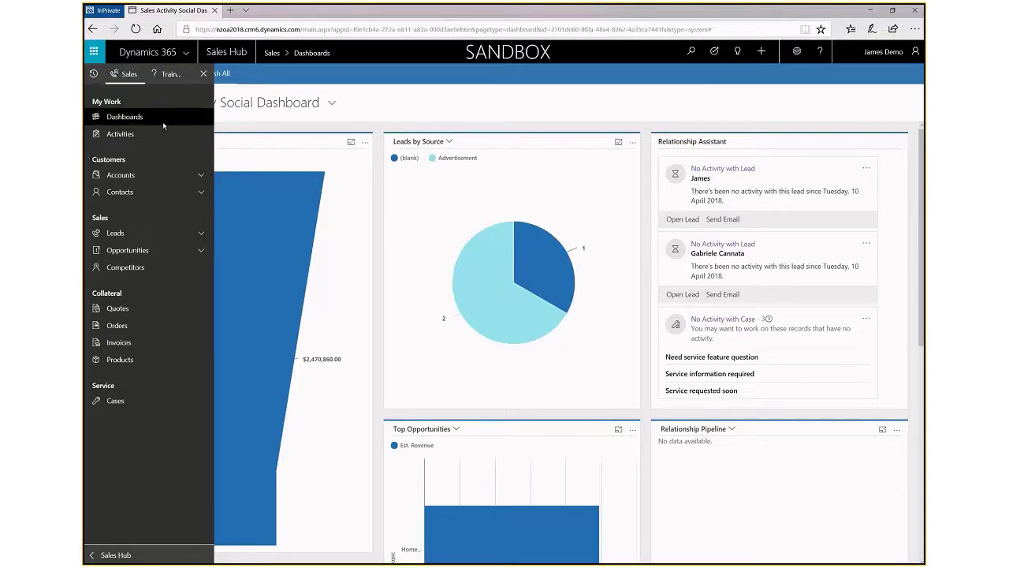
Step: Go to the All Accounts list of 26 active accounts
{"action": "left_click", "coordinate": [145, 175]}
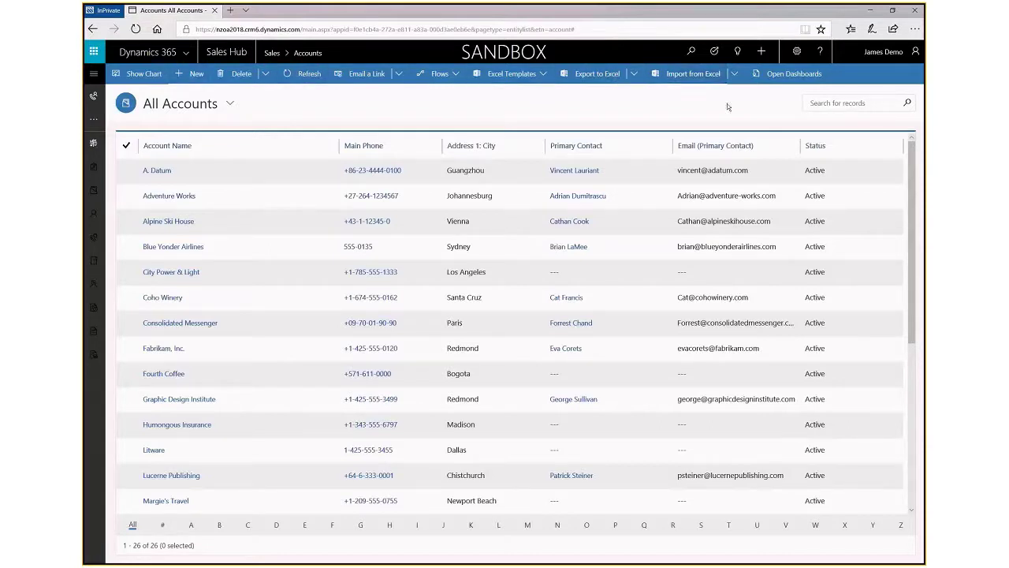
Step: Open the Accounts Dashboard and expand the Wingtip Toys card in Active Accounts to reveal phone and email
{"action": "left_click", "coordinate": [805, 74]}
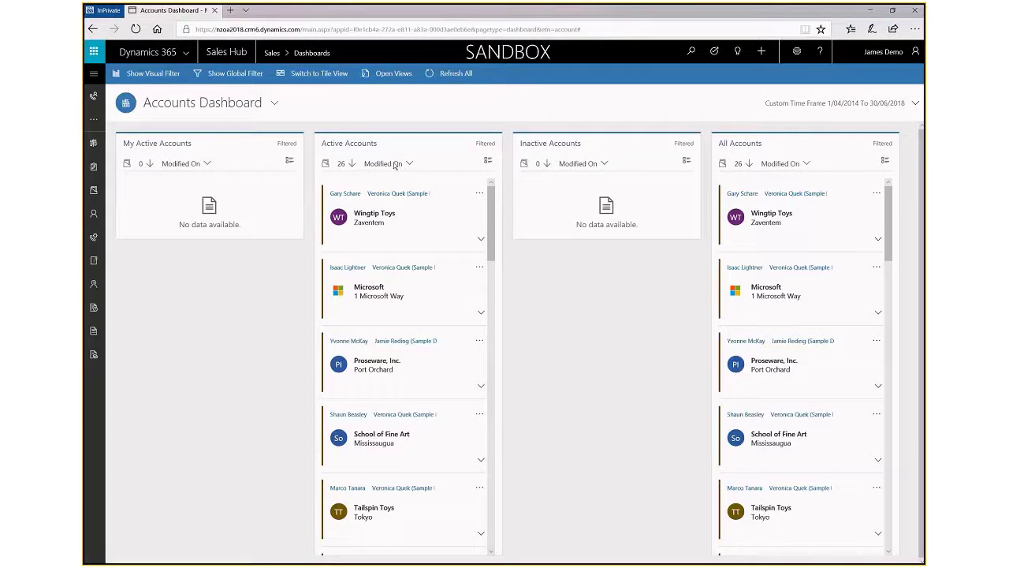
{"action": "left_click", "coordinate": [488, 161]}
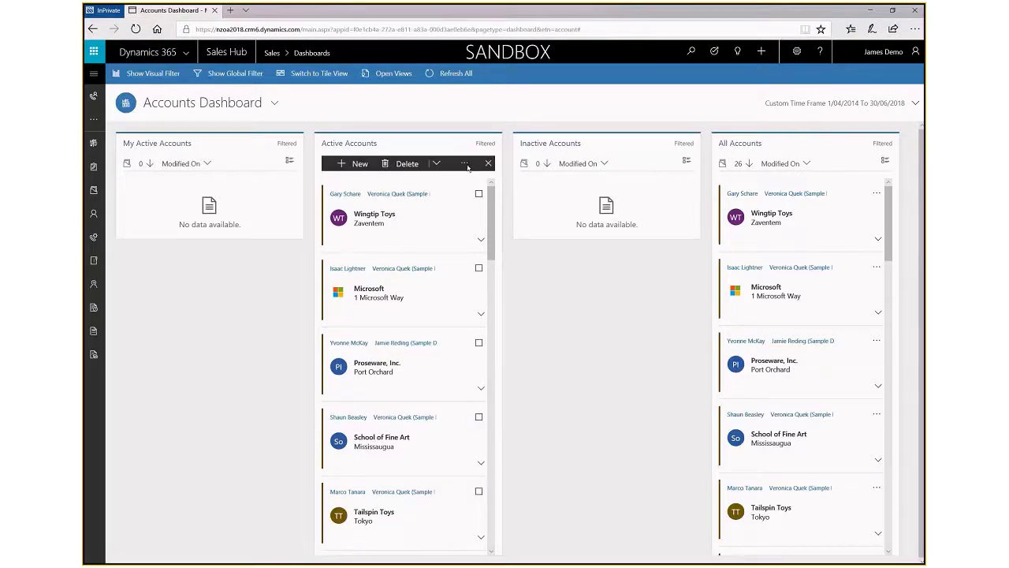
{"action": "left_click", "coordinate": [466, 165]}
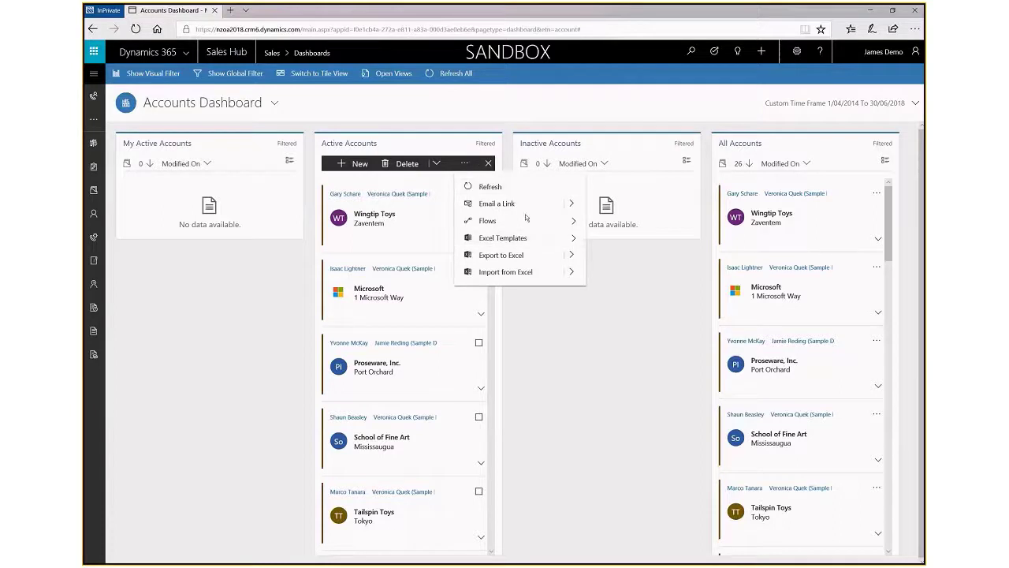
{"action": "left_click", "coordinate": [636, 354]}
{"action": "left_click", "coordinate": [481, 240]}
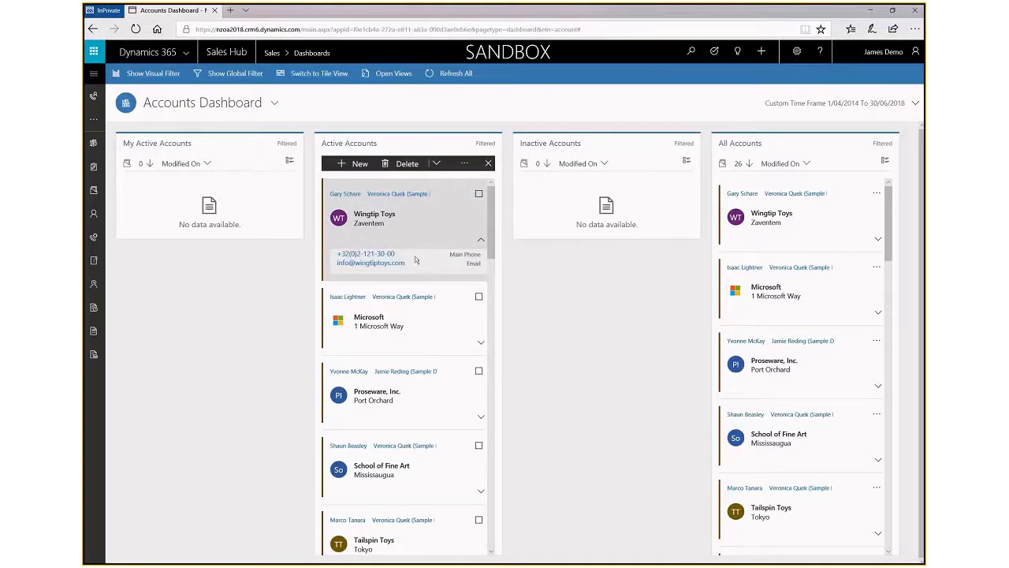
Step: Show the visual filter charts and filter the dashboard to one owner's 8 accounts
{"action": "left_click", "coordinate": [154, 74]}
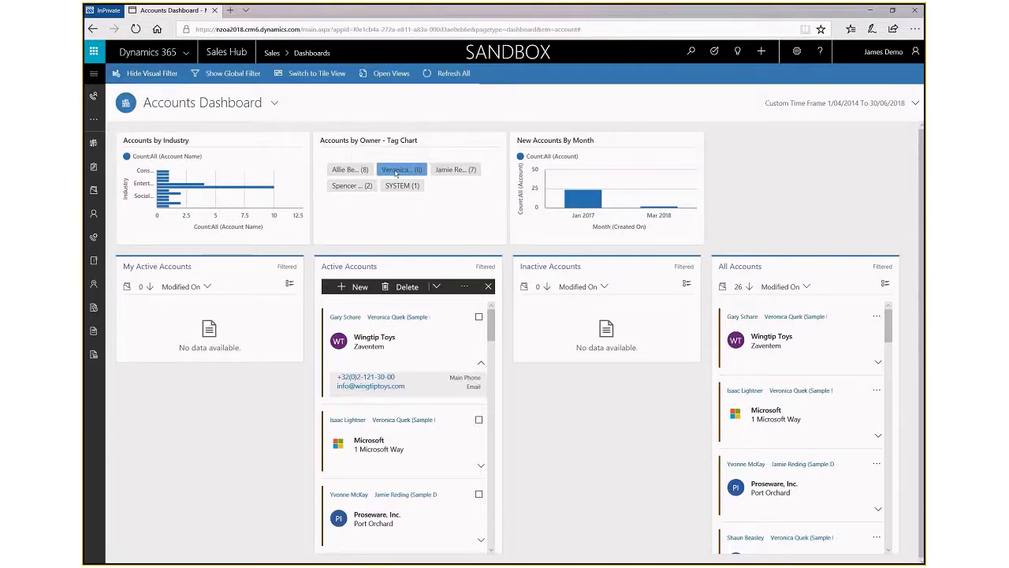
{"action": "left_click", "coordinate": [396, 170]}
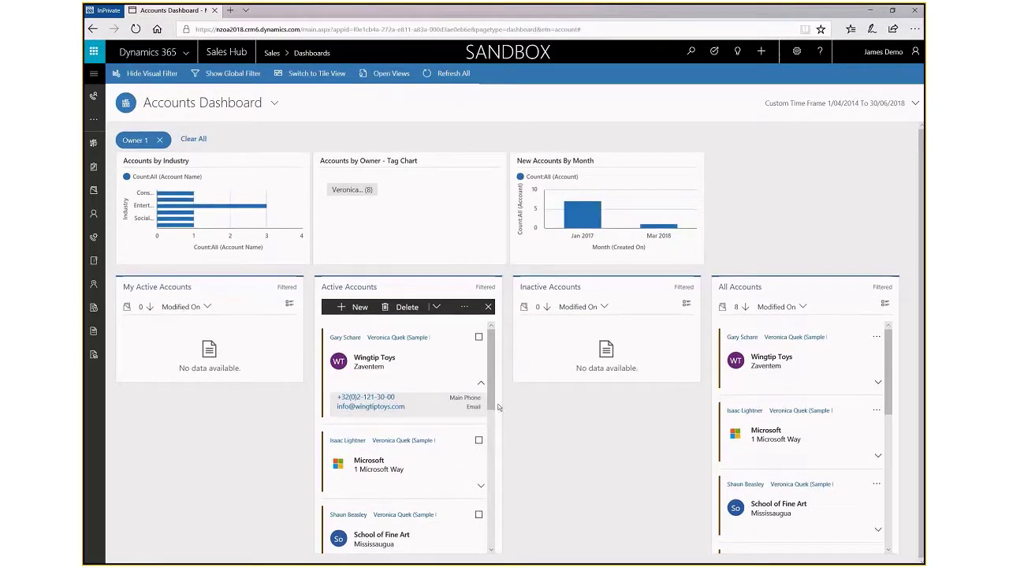
{"action": "scroll", "coordinate": [491, 407], "scroll_direction": "down", "scroll_amount": 5}
{"action": "scroll", "coordinate": [490, 407], "scroll_direction": "up", "scroll_amount": 5}
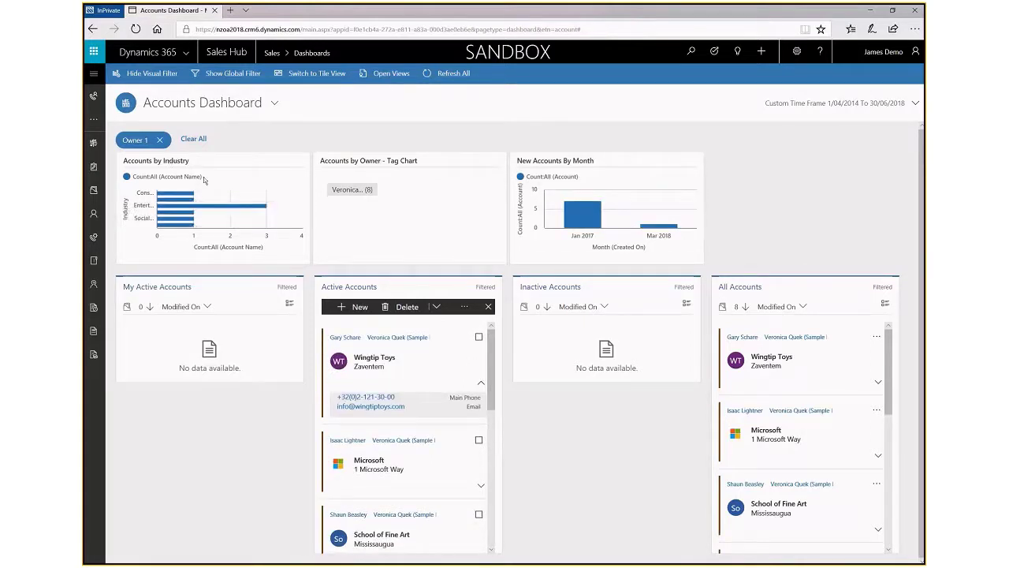
Step: Clear the owner filter, switch to tile view, and list the 26 active accounts from their tile
{"action": "left_click", "coordinate": [200, 139]}
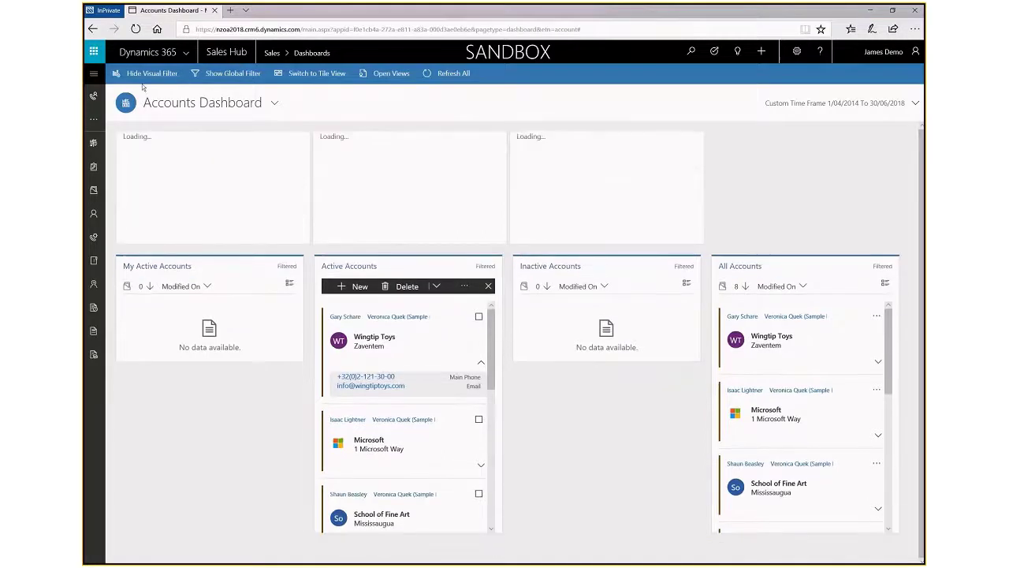
{"action": "left_click", "coordinate": [300, 73]}
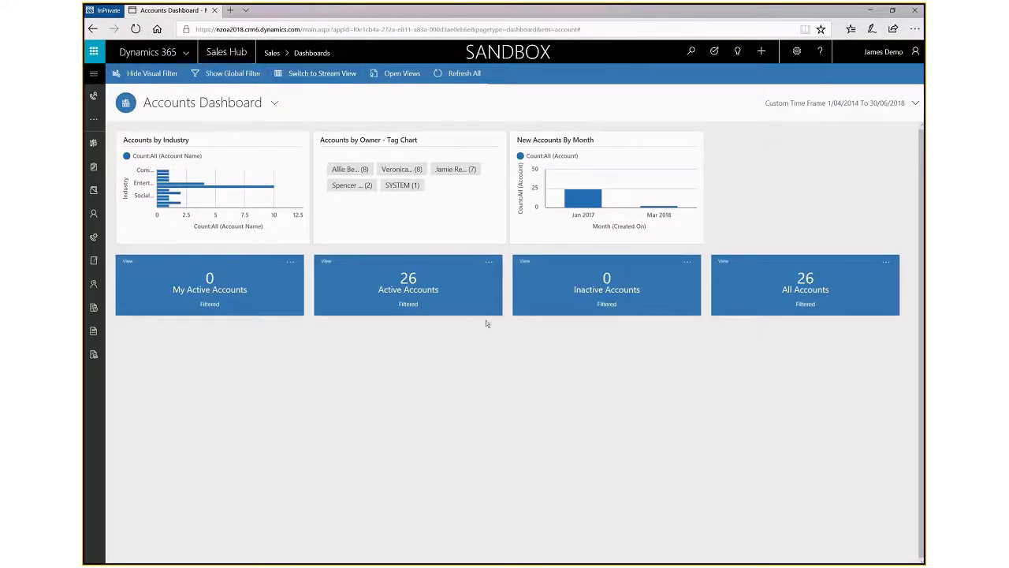
{"action": "left_click", "coordinate": [489, 262]}
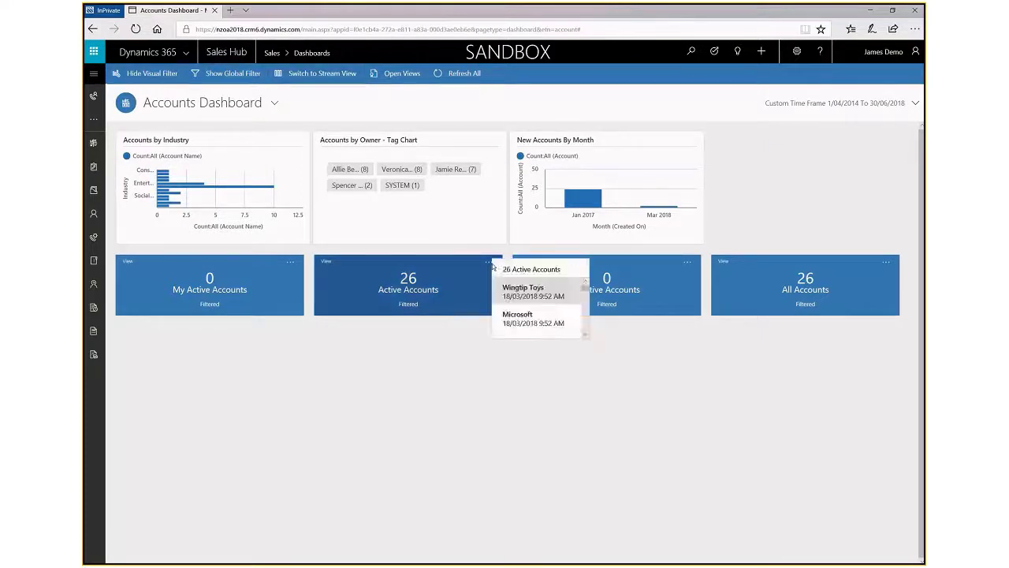
{"action": "scroll", "coordinate": [536, 298], "scroll_direction": "down", "scroll_amount": 1}
{"action": "scroll", "coordinate": [536, 298], "scroll_direction": "down", "scroll_amount": 5}
{"action": "scroll", "coordinate": [537, 301], "scroll_direction": "down", "scroll_amount": 5}
Step: Open The Phone Company account, then open 4G Enabled Tablets from All Opportunities
{"action": "left_click", "coordinate": [537, 290]}
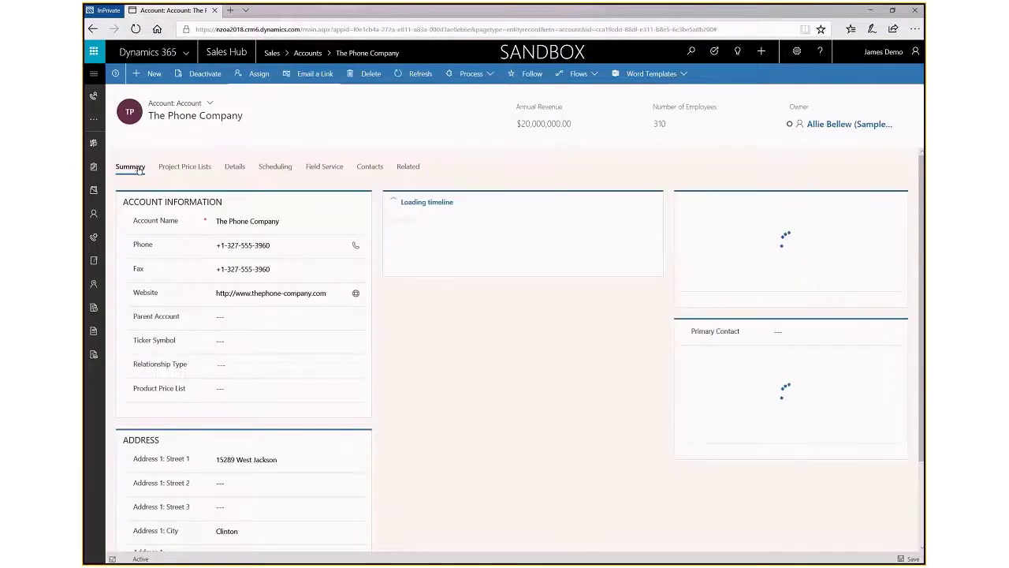
{"action": "left_click", "coordinate": [93, 74]}
{"action": "left_click", "coordinate": [128, 250]}
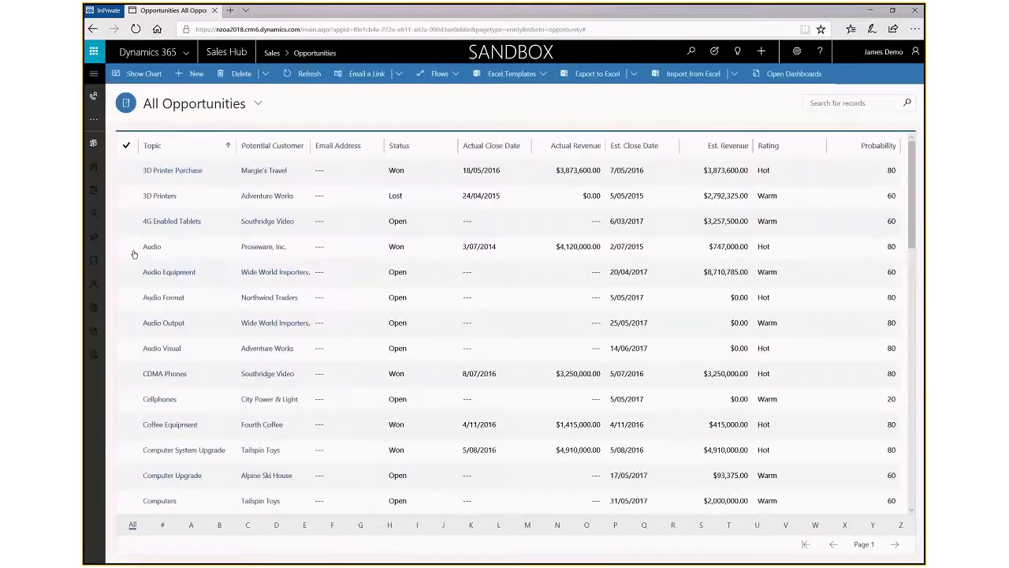
{"action": "left_click", "coordinate": [168, 223]}
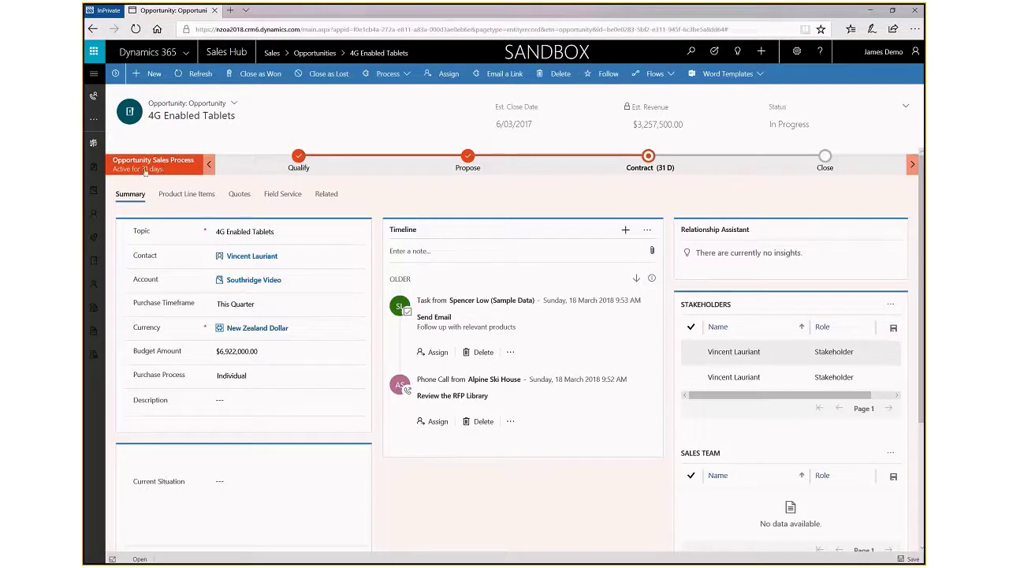
Step: Review the Contract and Propose stage details and dock the stage panel beside the form
{"action": "left_click", "coordinate": [649, 162]}
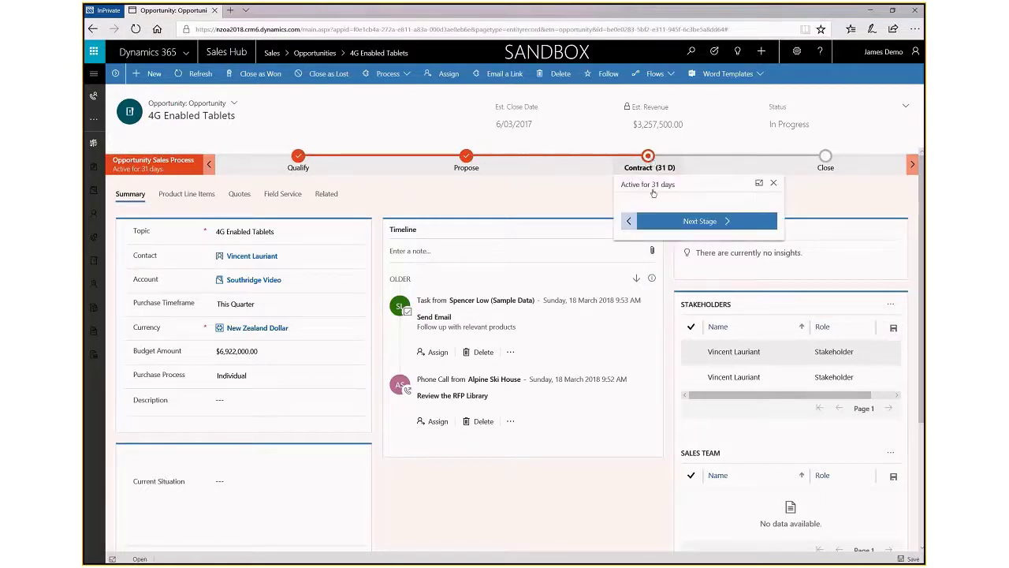
{"action": "left_click", "coordinate": [465, 160]}
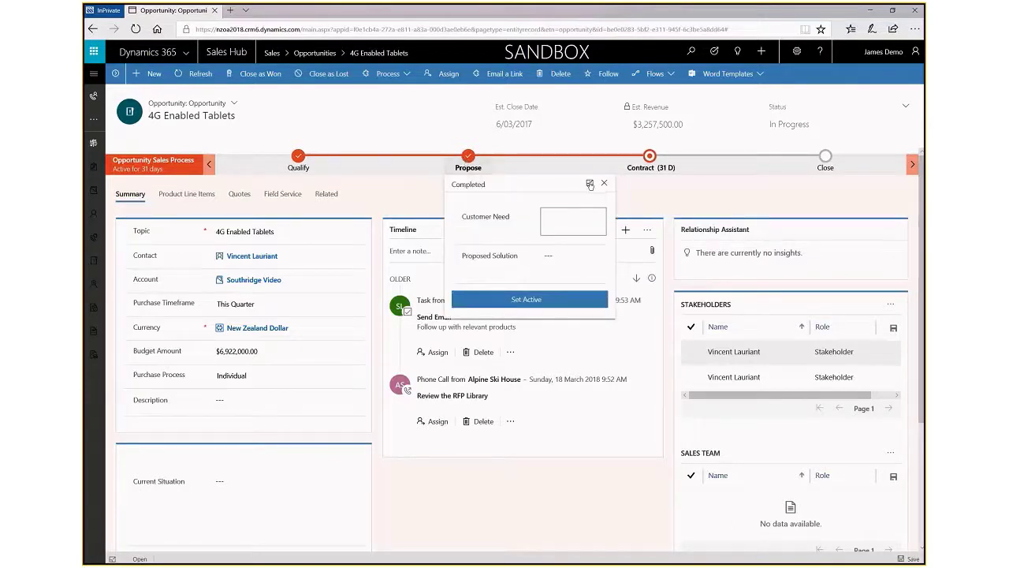
{"action": "left_click", "coordinate": [589, 184]}
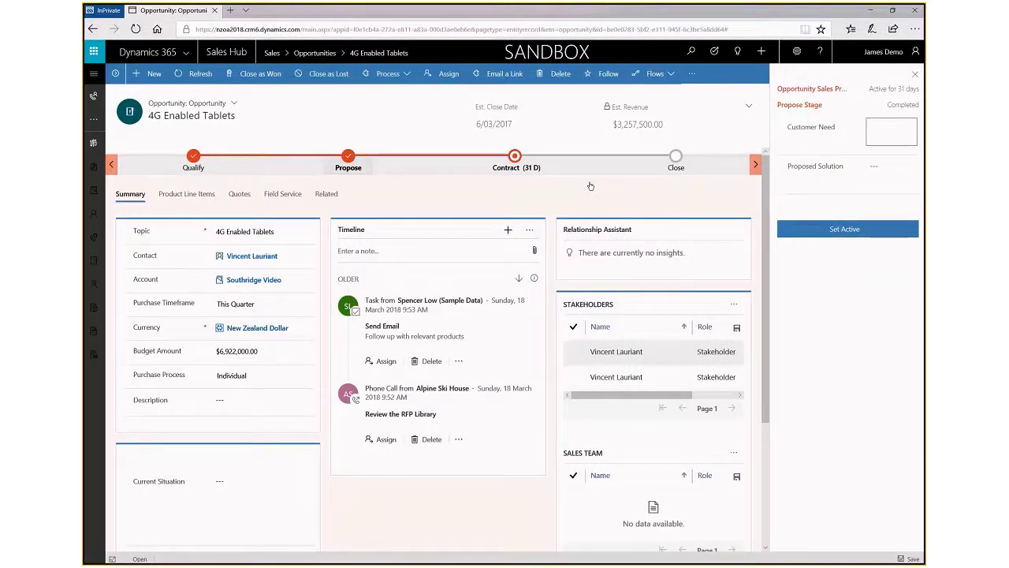
Step: Step through Qualify, Propose and back to Contract, then show the opportunities list alongside
{"action": "left_click", "coordinate": [196, 158]}
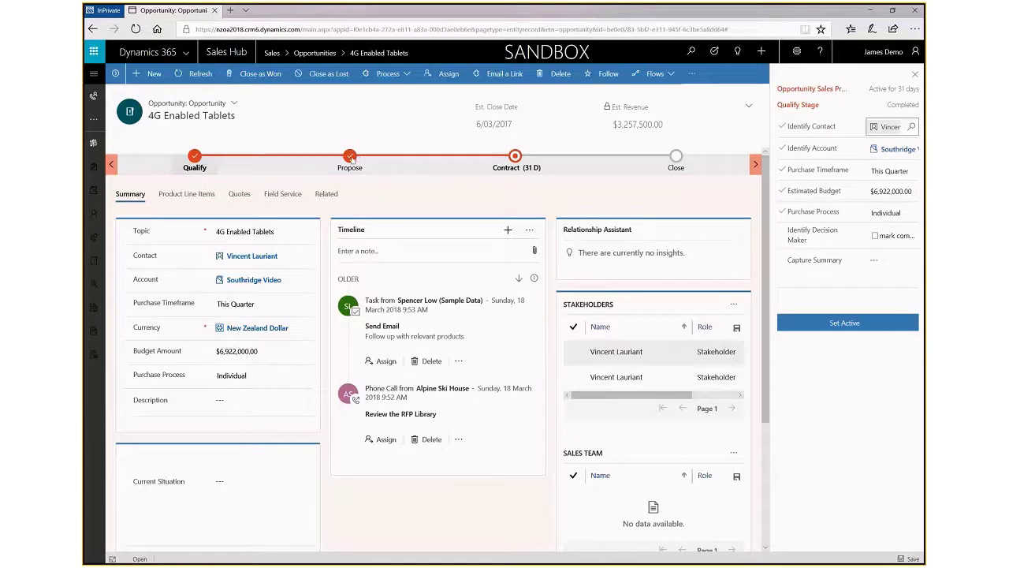
{"action": "left_click", "coordinate": [352, 158]}
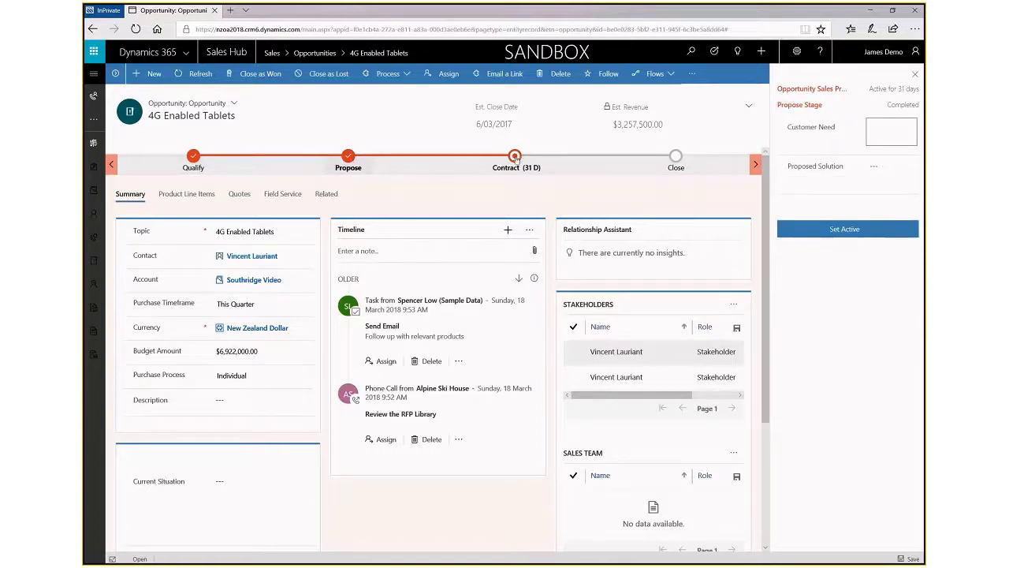
{"action": "left_click", "coordinate": [515, 157]}
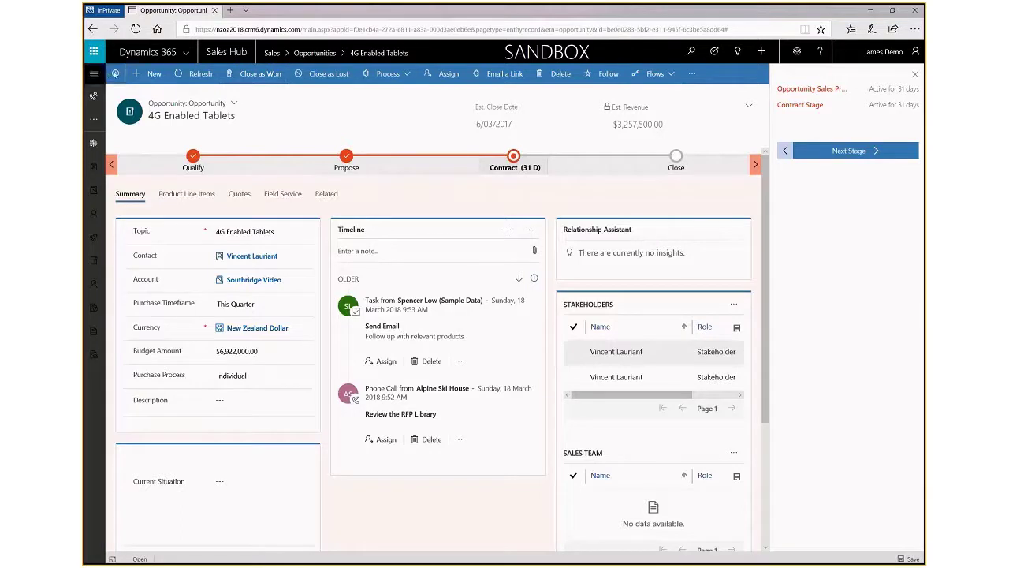
{"action": "left_click", "coordinate": [115, 73]}
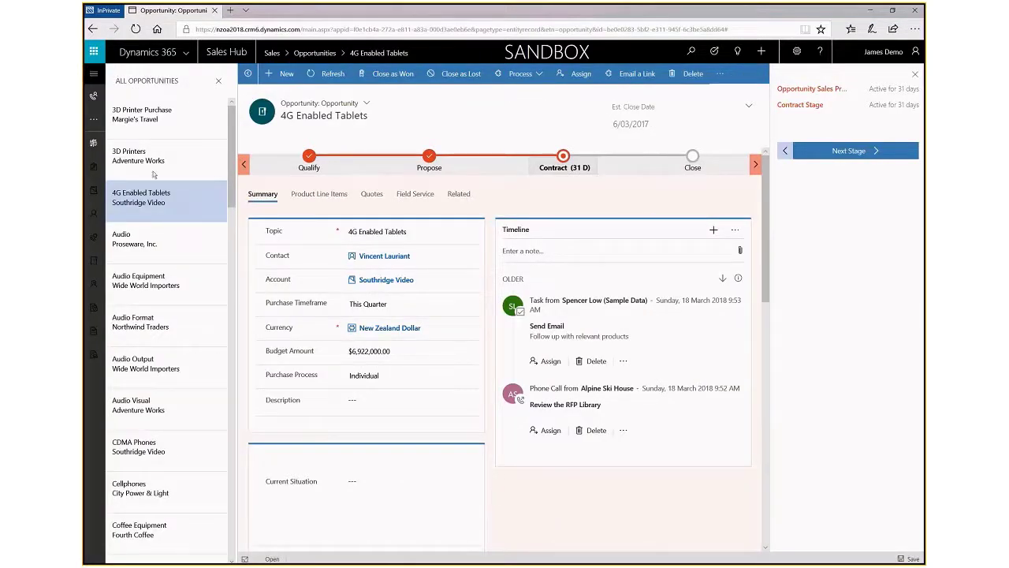
Step: Switch to the Home Appliances opportunity for A. Datum and list its related record types
{"action": "scroll", "coordinate": [153, 174], "scroll_direction": "down", "scroll_amount": 10}
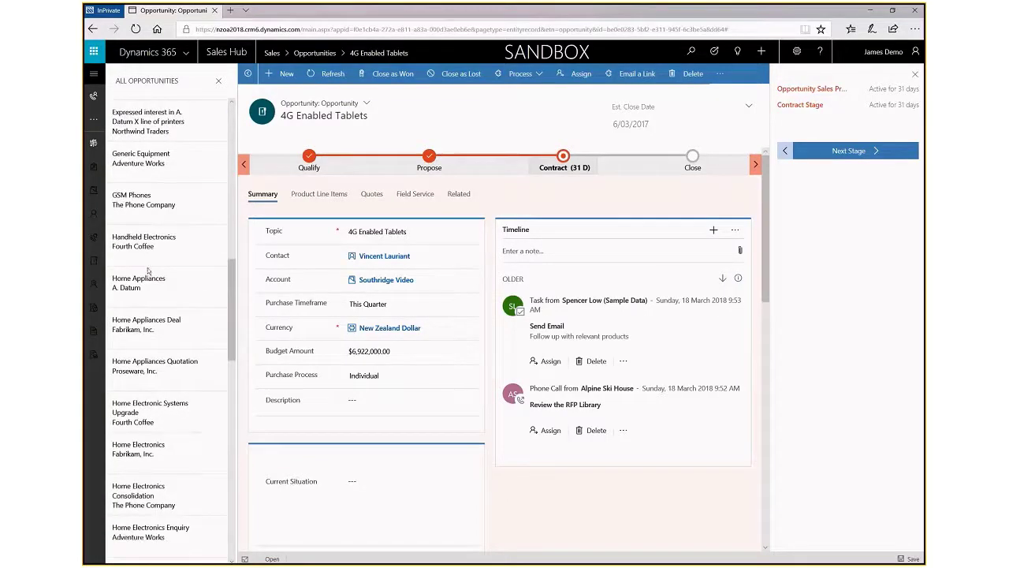
{"action": "left_click", "coordinate": [149, 275]}
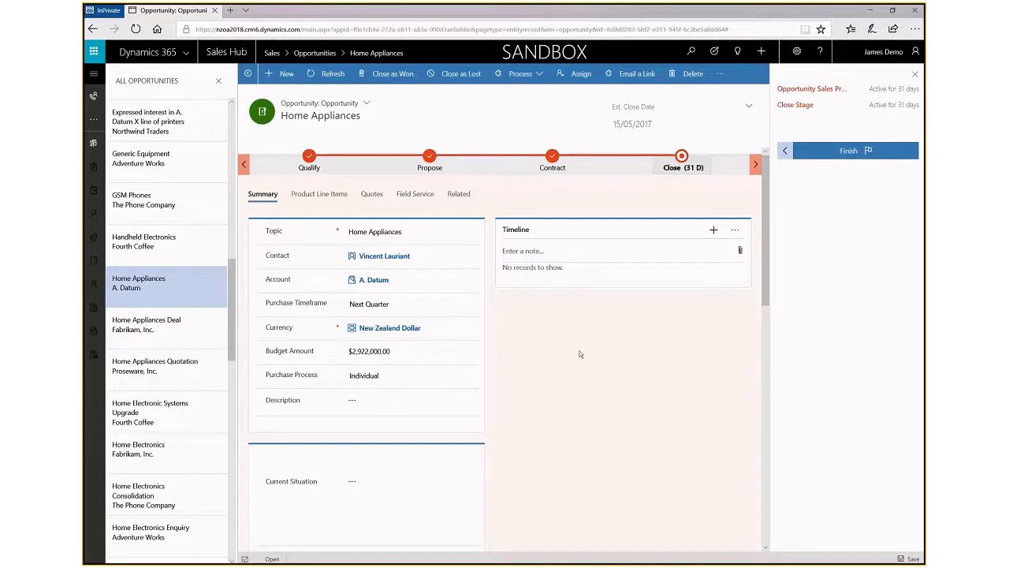
{"action": "scroll", "coordinate": [642, 374], "scroll_direction": "down", "scroll_amount": 10}
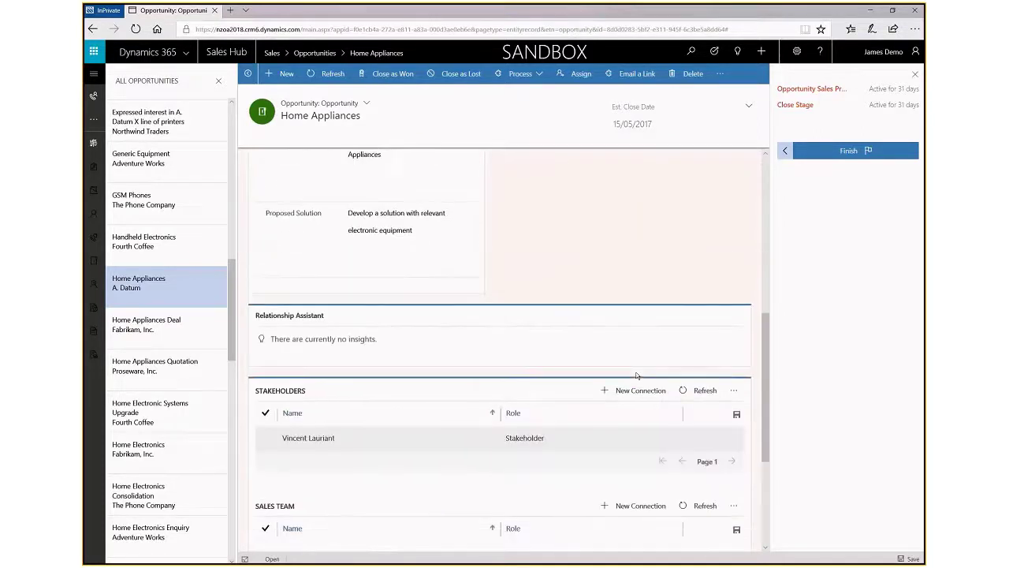
{"action": "scroll", "coordinate": [637, 375], "scroll_direction": "up", "scroll_amount": 10}
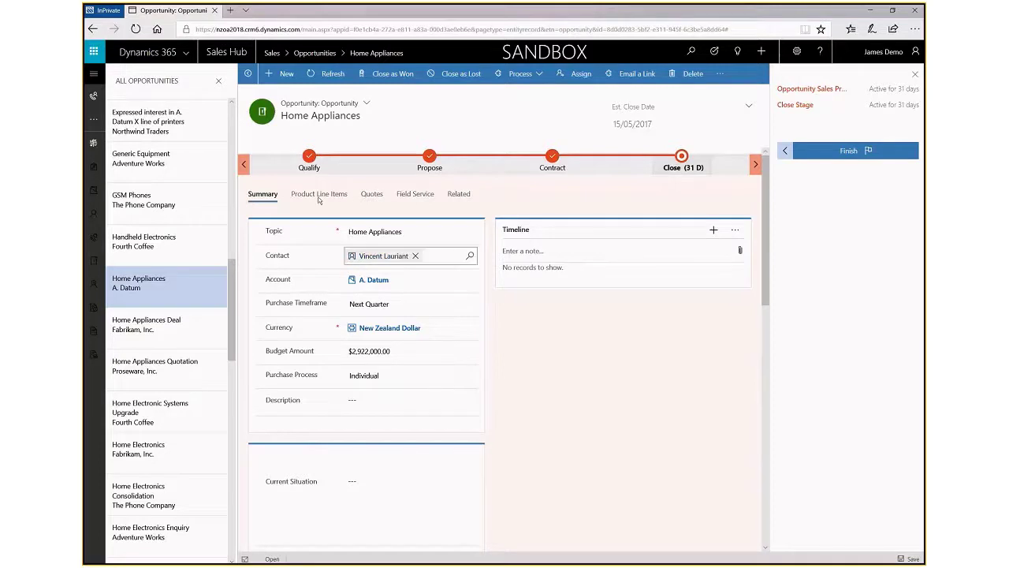
{"action": "left_click", "coordinate": [459, 194]}
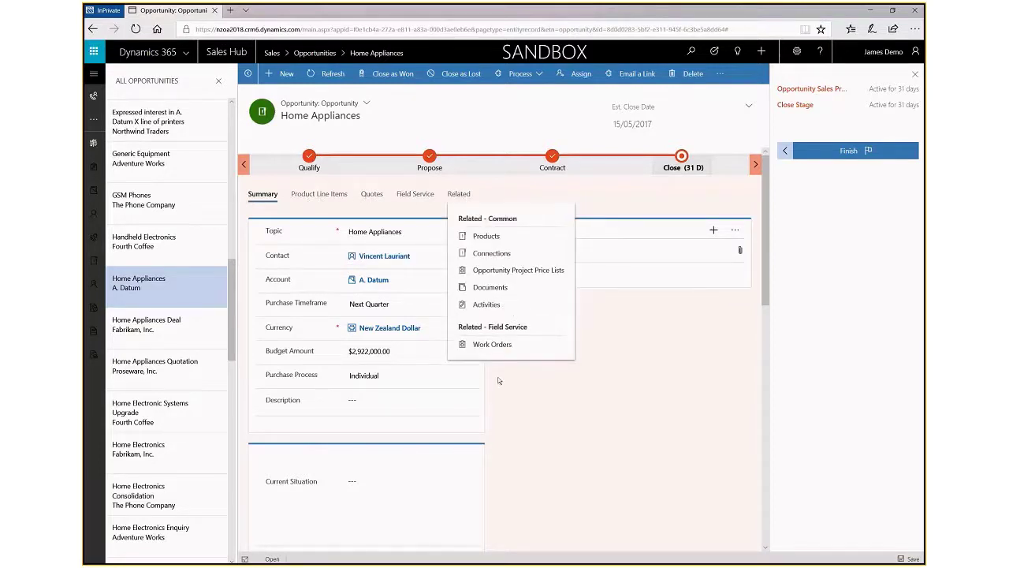